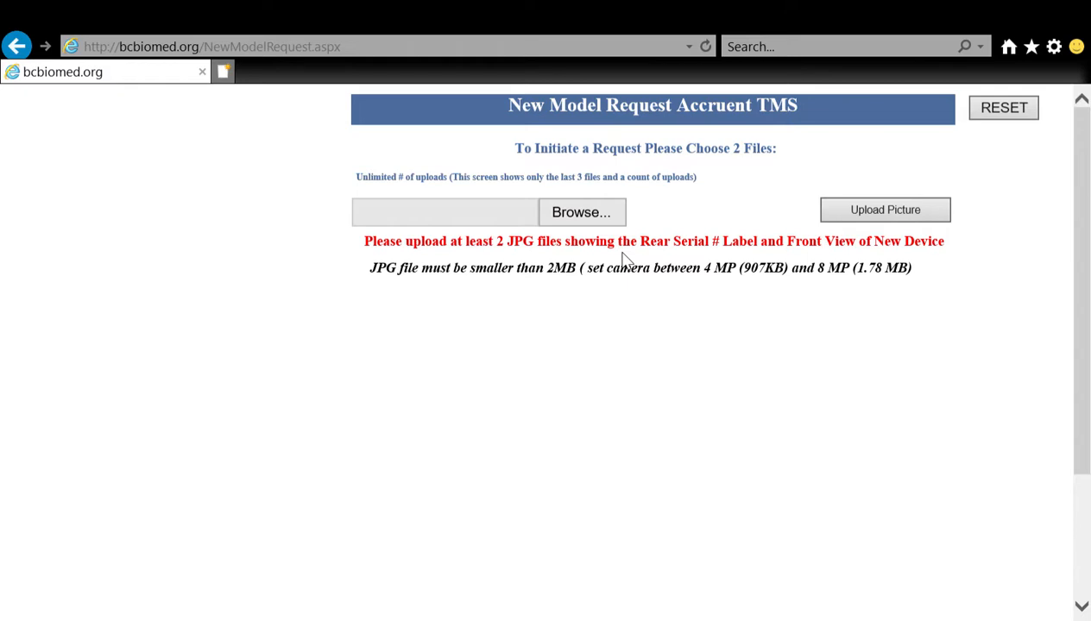
# Step: Upload the picture GE 53083432 DEVICE VIEW.jpg to the new model request
pyautogui.click(587, 223)
pyautogui.doubleClick(372, 205)
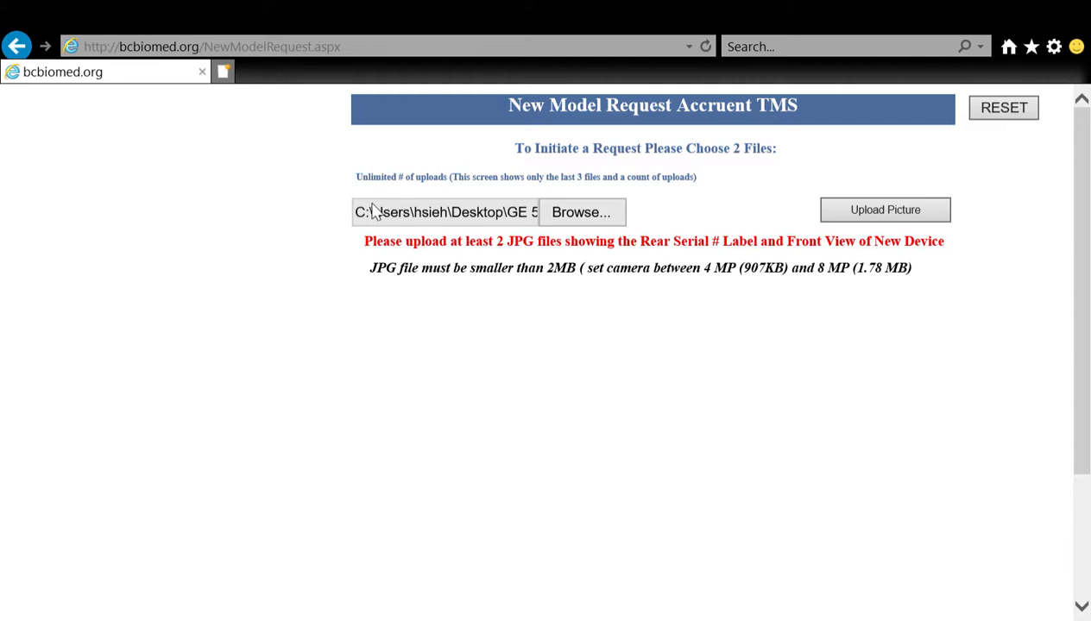
pyautogui.click(862, 211)
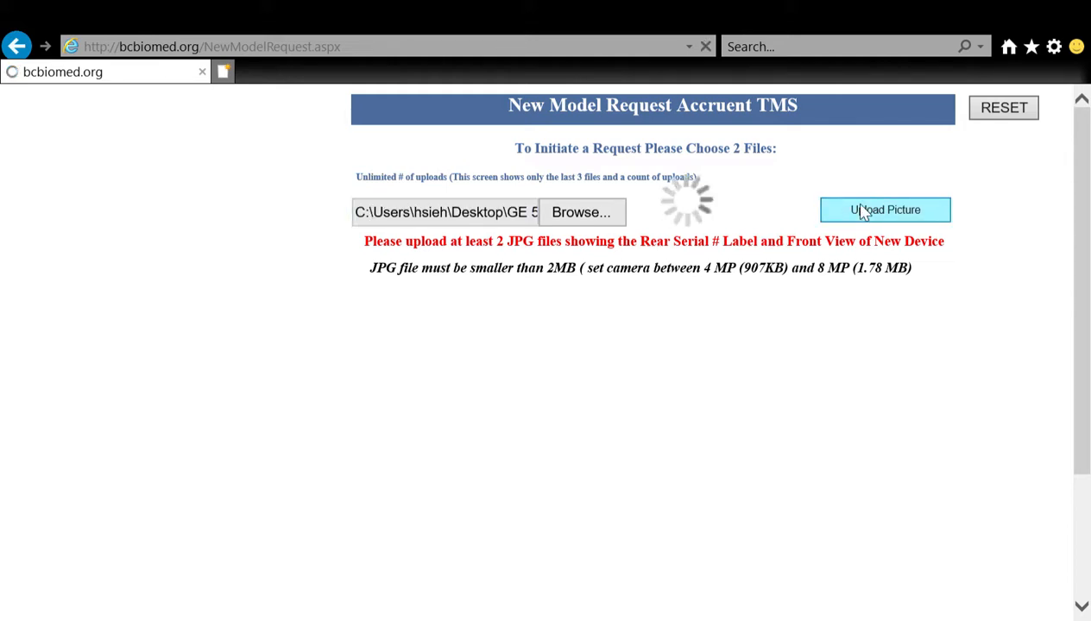
# Step: Upload the second picture, GE 53083432 MANUFACTURERS LABEL.jpg, to the request
pyautogui.click(592, 214)
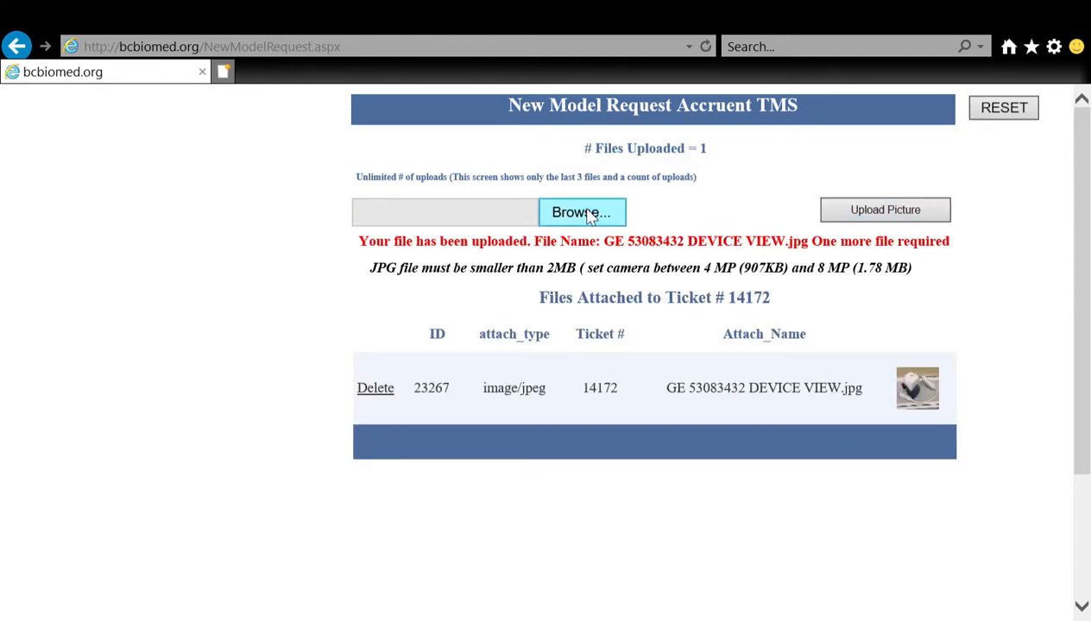
pyautogui.doubleClick(508, 215)
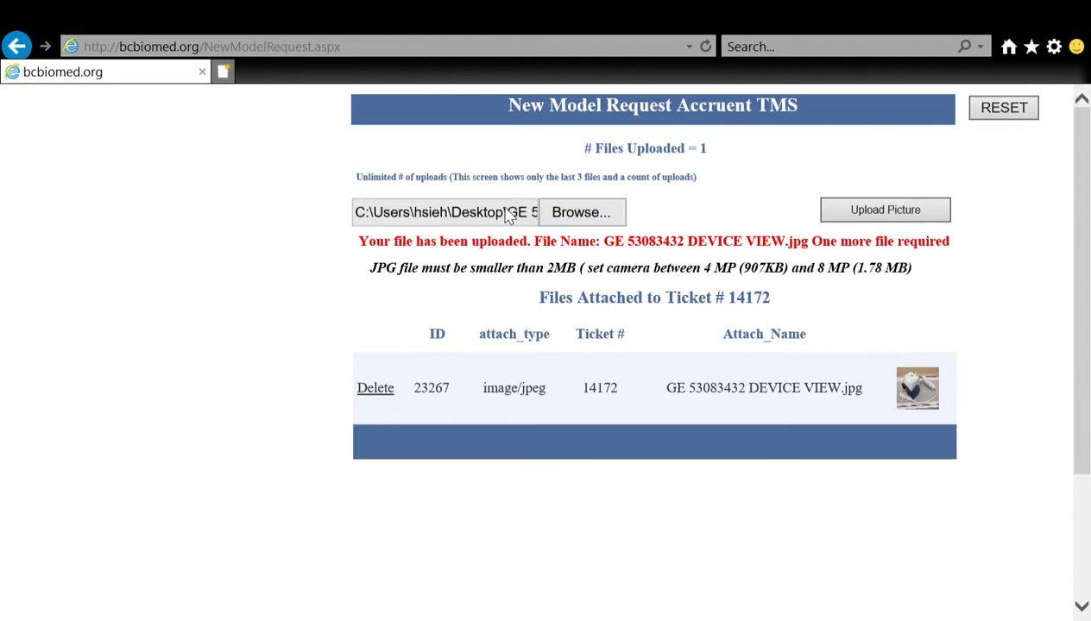
pyautogui.click(878, 218)
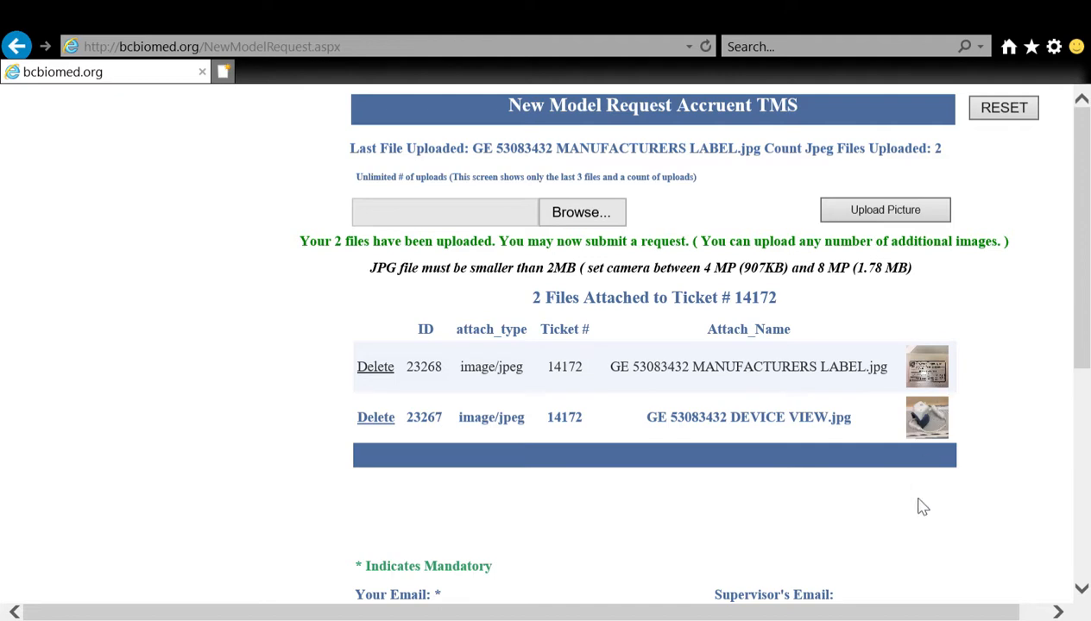
pyautogui.scroll(-3, 921, 507)
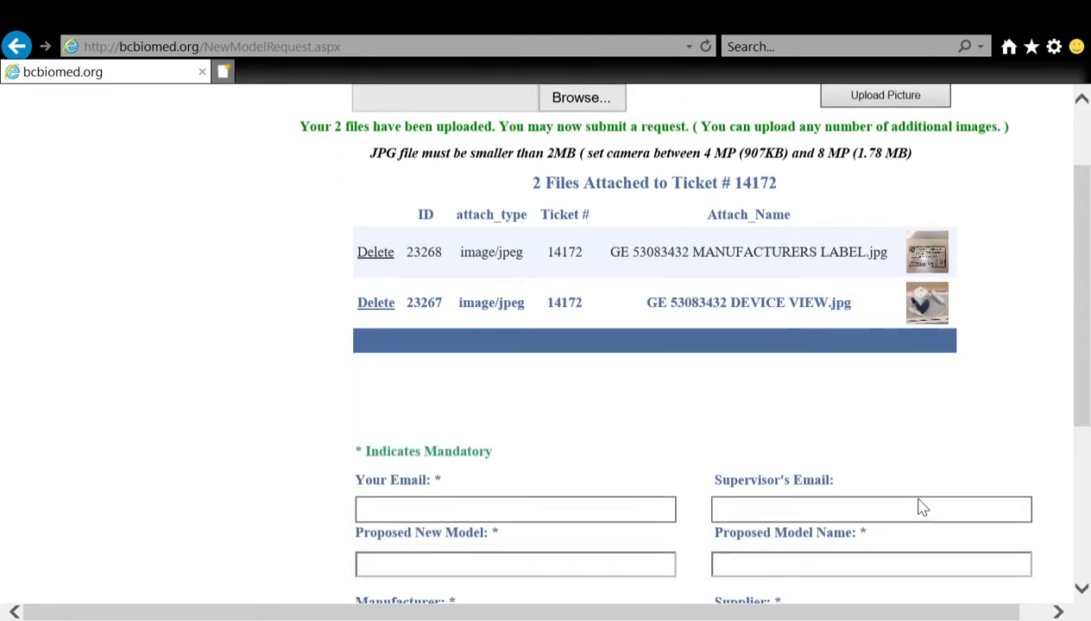
pyautogui.click(600, 440)
pyautogui.scroll(1, 646, 410)
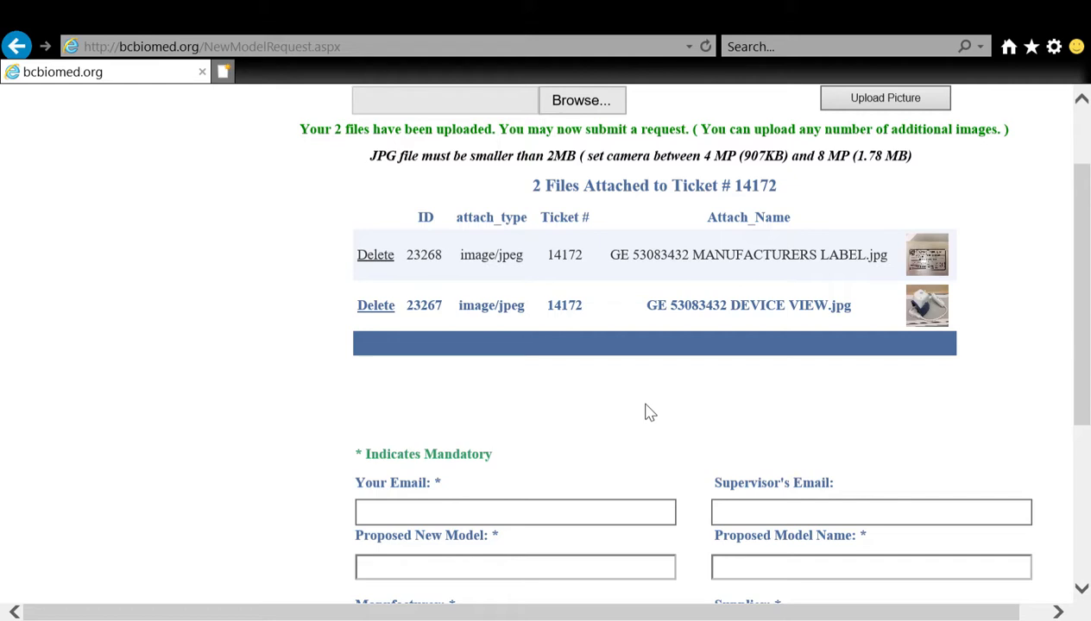
pyautogui.scroll(1, 650, 412)
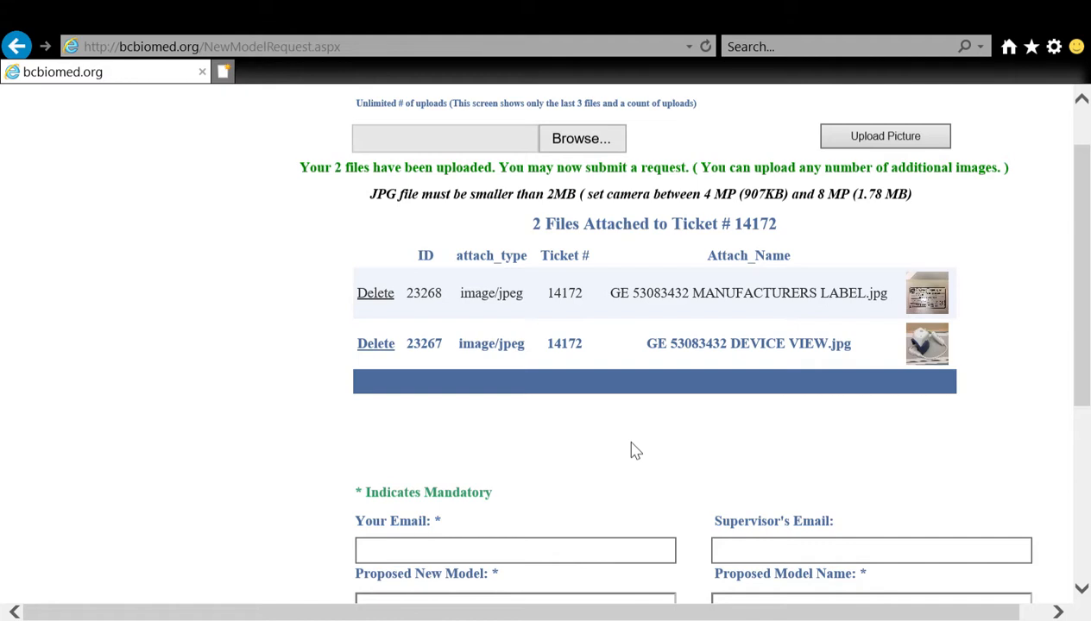
# Step: Fill in the requester's complete e-mail address in the mandatory Your Email field
pyautogui.scroll(-1, 631, 450)
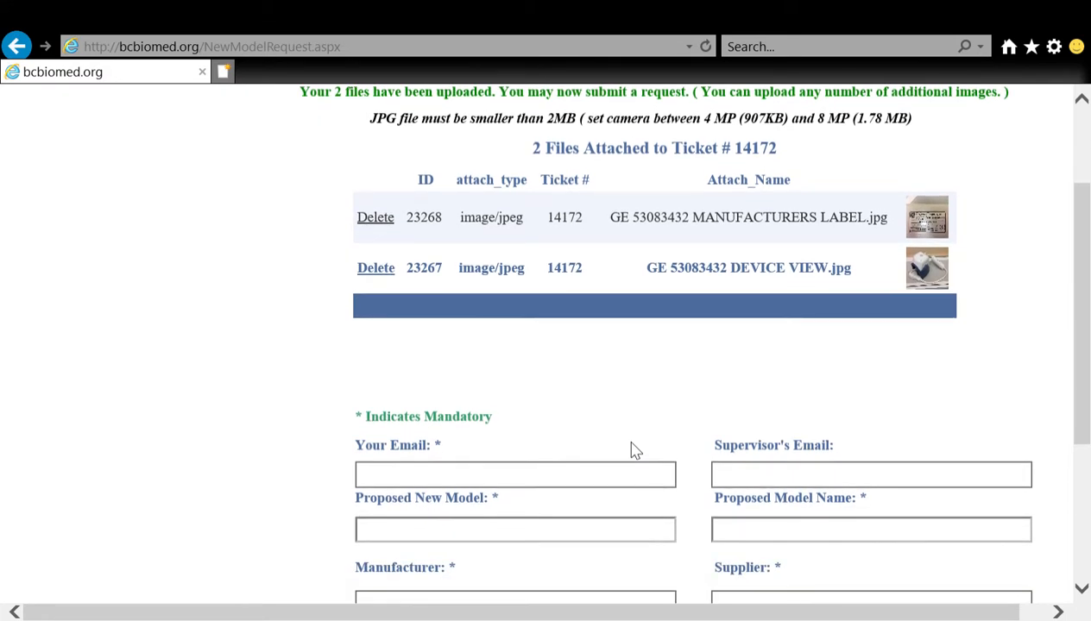
pyautogui.scroll(-1, 632, 450)
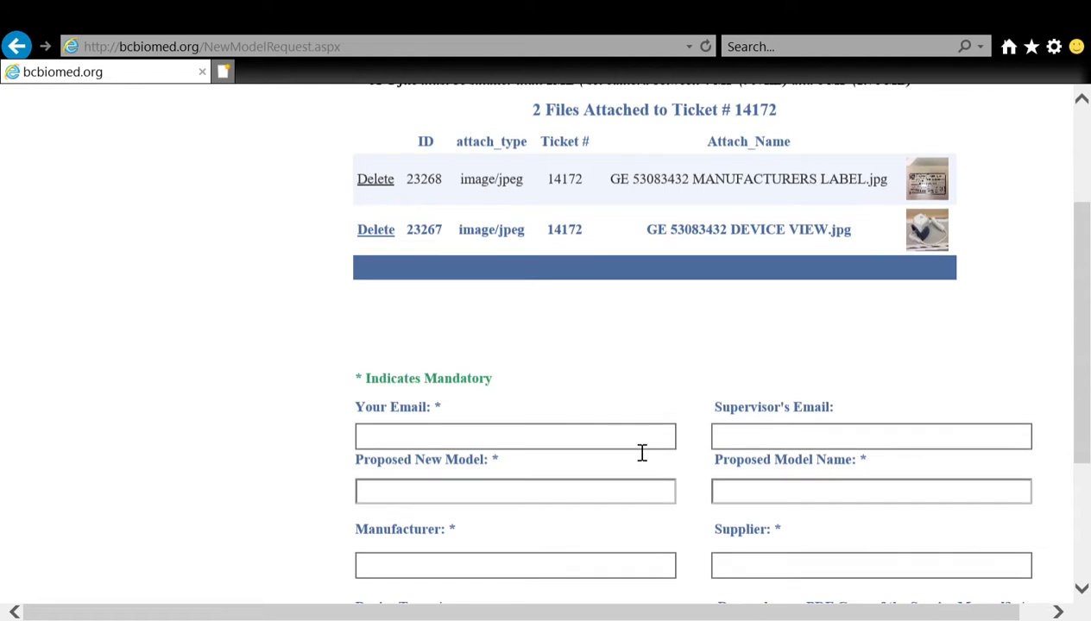
pyautogui.click(642, 439)
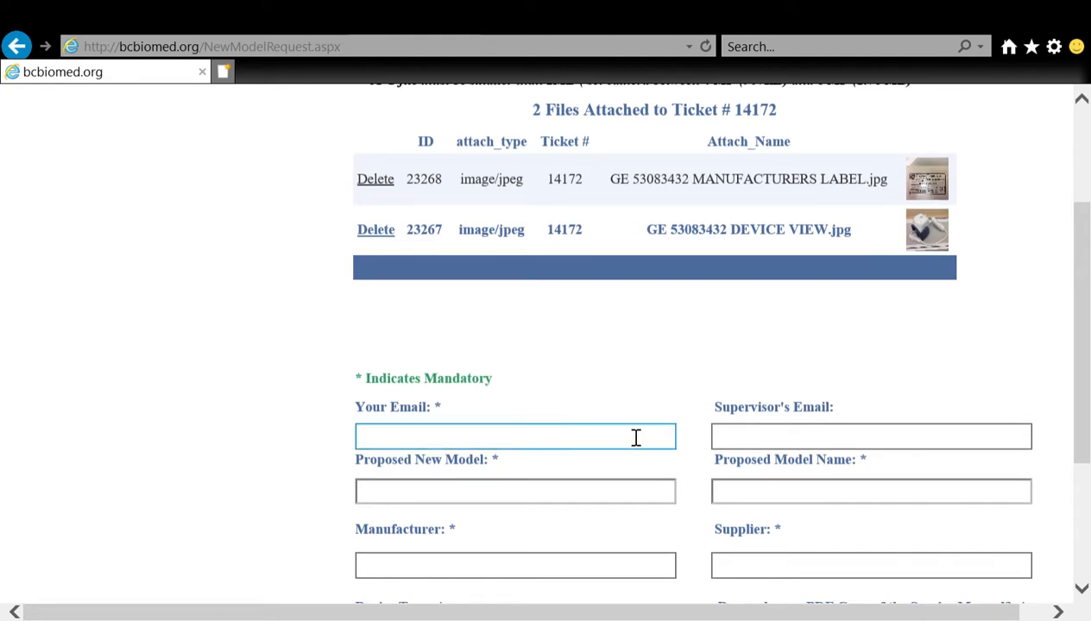
pyautogui.scroll(-1, 628, 441)
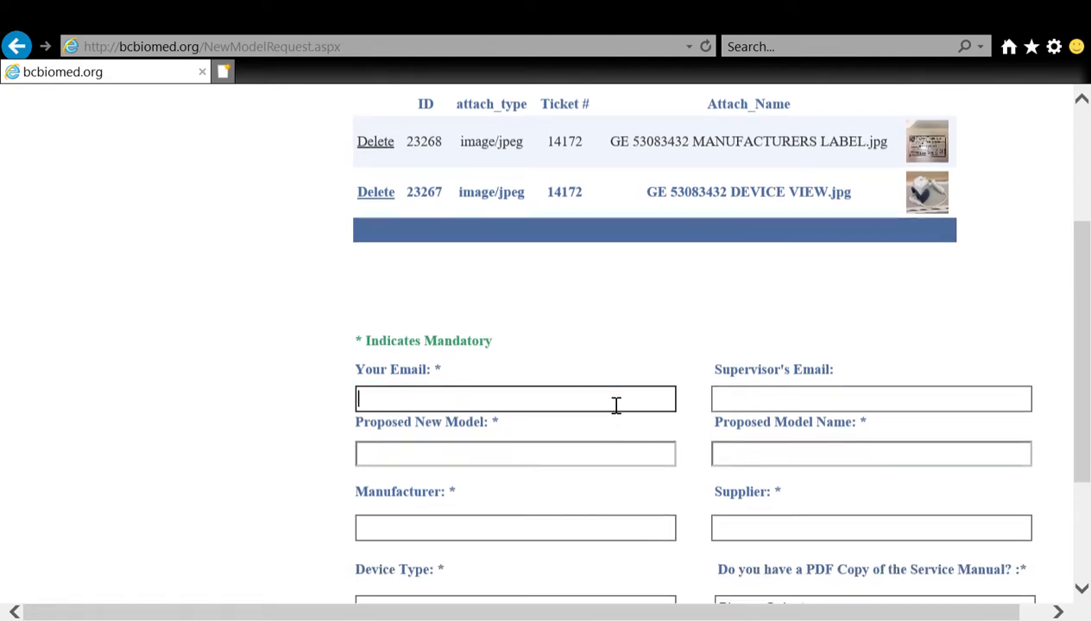
pyautogui.scroll(-1, 616, 405)
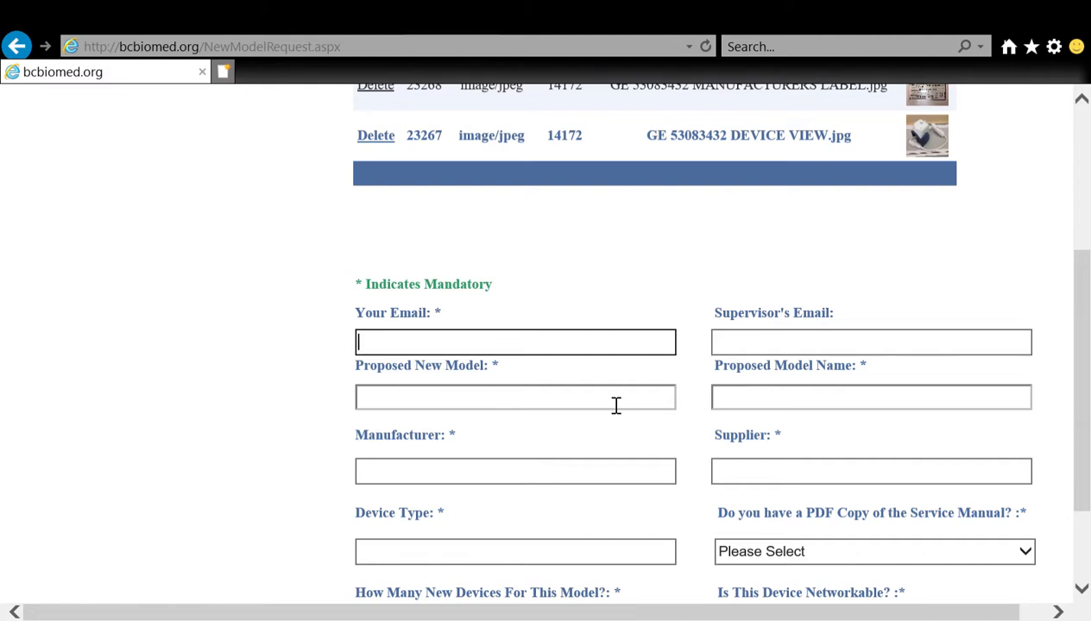
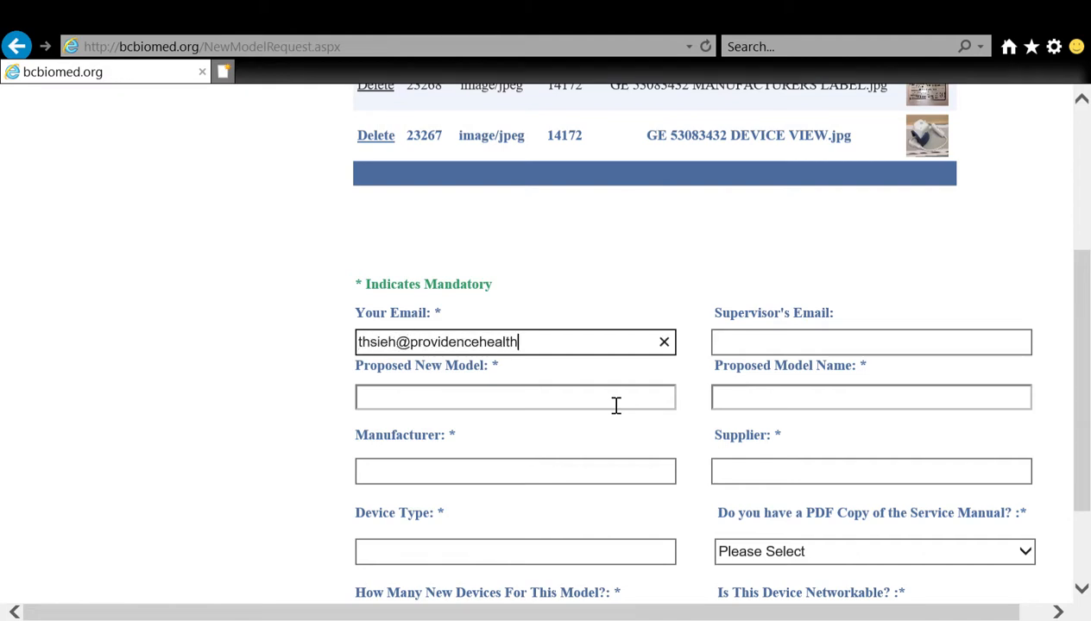
pyautogui.press('Tab')
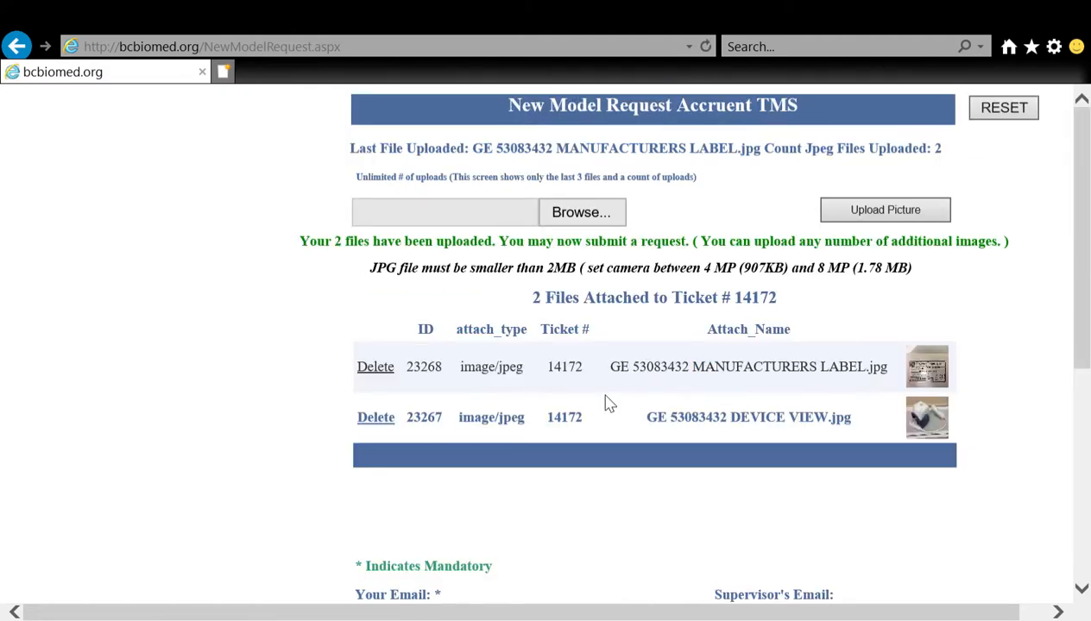
pyautogui.scroll(-1, 627, 431)
pyautogui.scroll(-2, 627, 439)
pyautogui.click(602, 481)
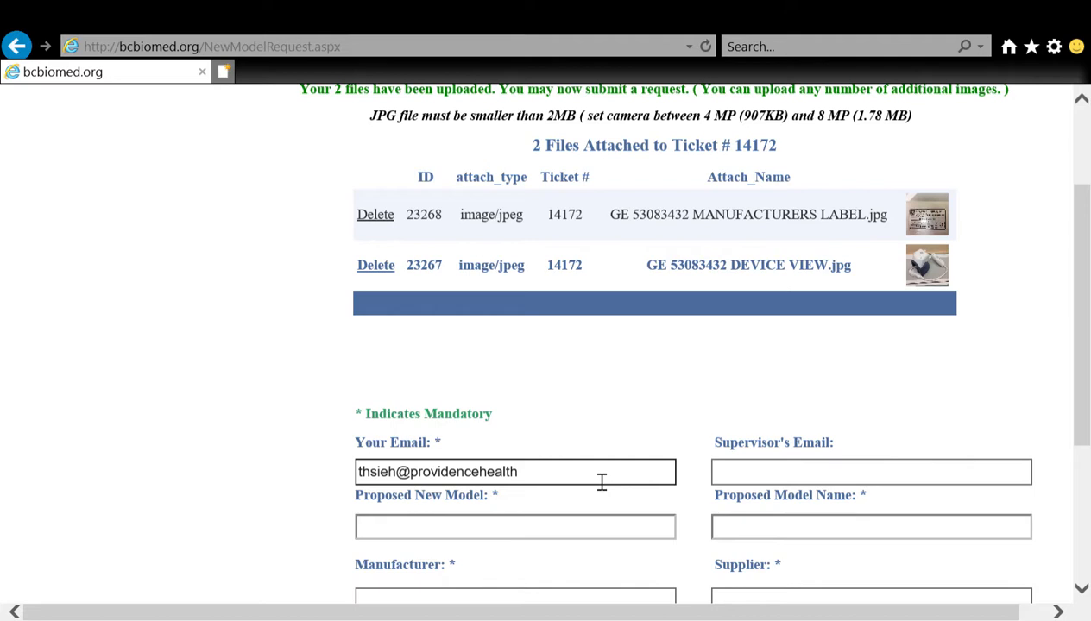
pyautogui.write('.bc.ca')
# Step: Fill in the supervisor's e-mail address on the request form
pyautogui.scroll(-1, 620, 476)
pyautogui.click(769, 391)
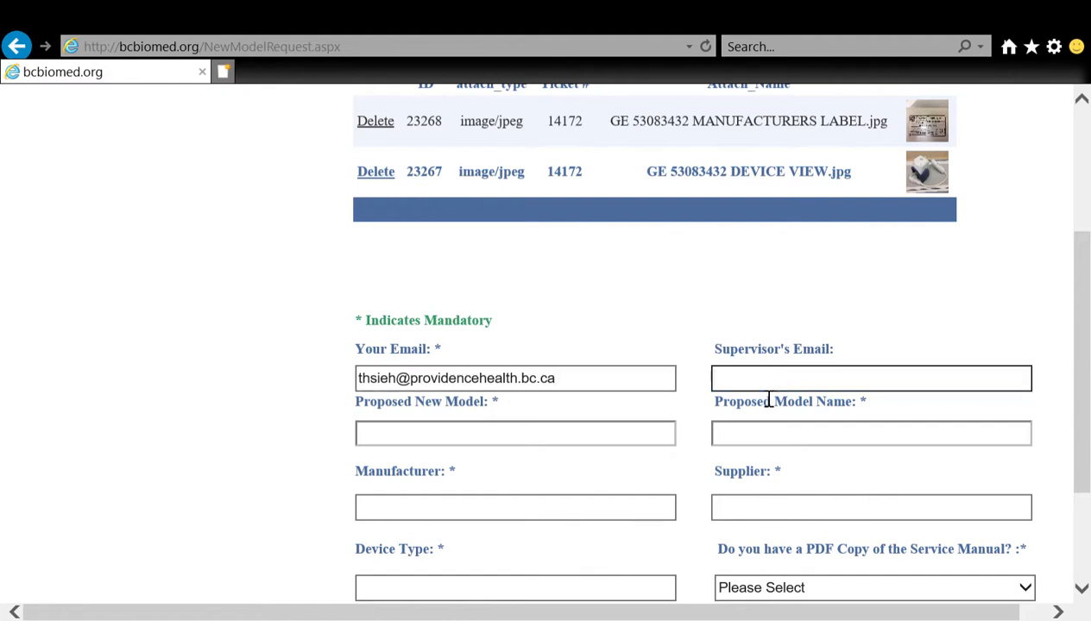
# Step: Enter 53083432 as the proposed new model and have it checked
pyautogui.click(668, 445)
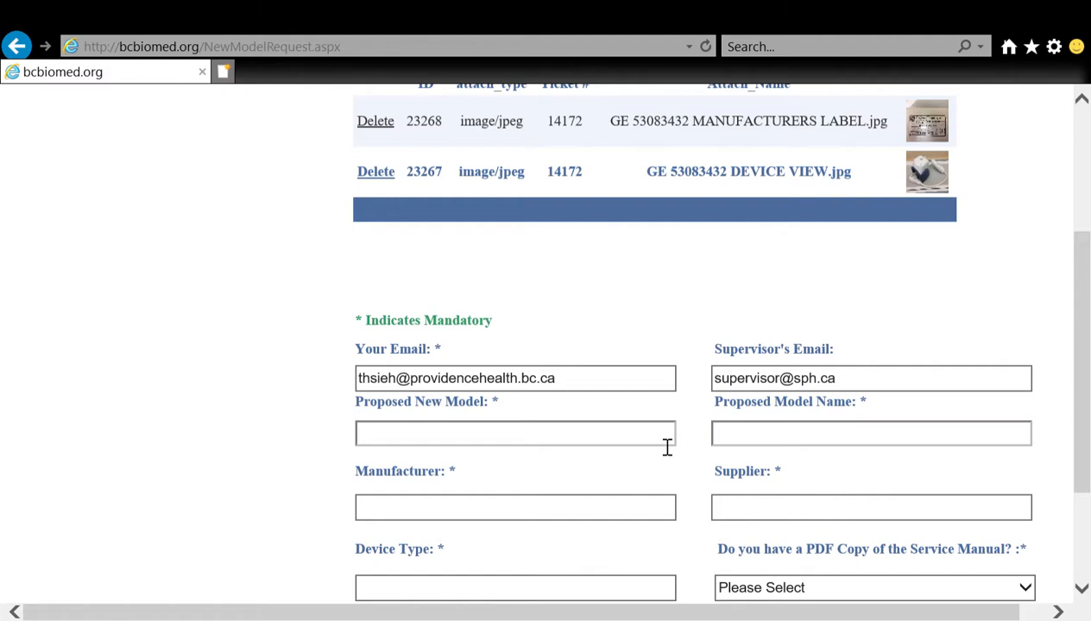
pyautogui.write('53083432')
pyautogui.click(813, 451)
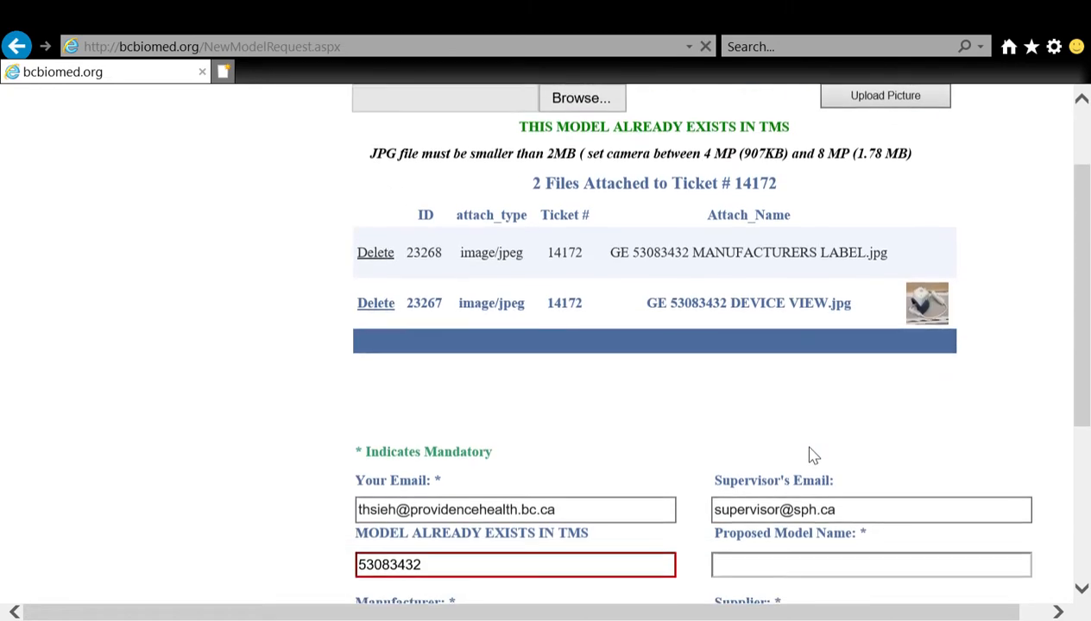
# Step: Change the proposed new model to 53083432er and have it checked again
pyautogui.scroll(-1, 811, 458)
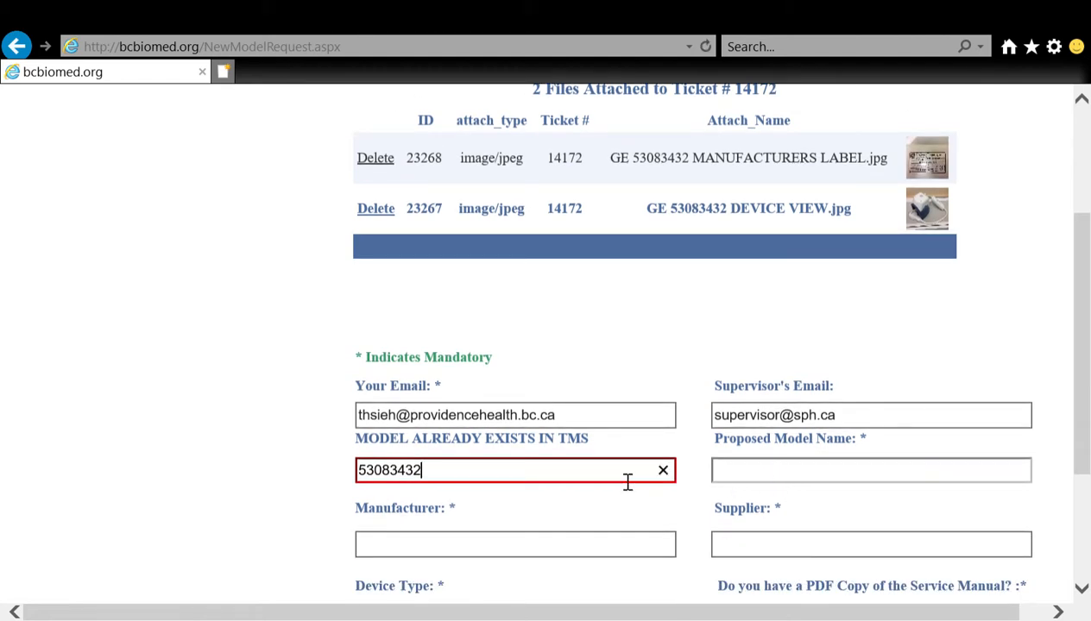
pyautogui.write('1')
pyautogui.press('BackSpace')
pyautogui.write('e')
pyautogui.press('BackSpace')
pyautogui.write('w')
pyautogui.click(745, 471)
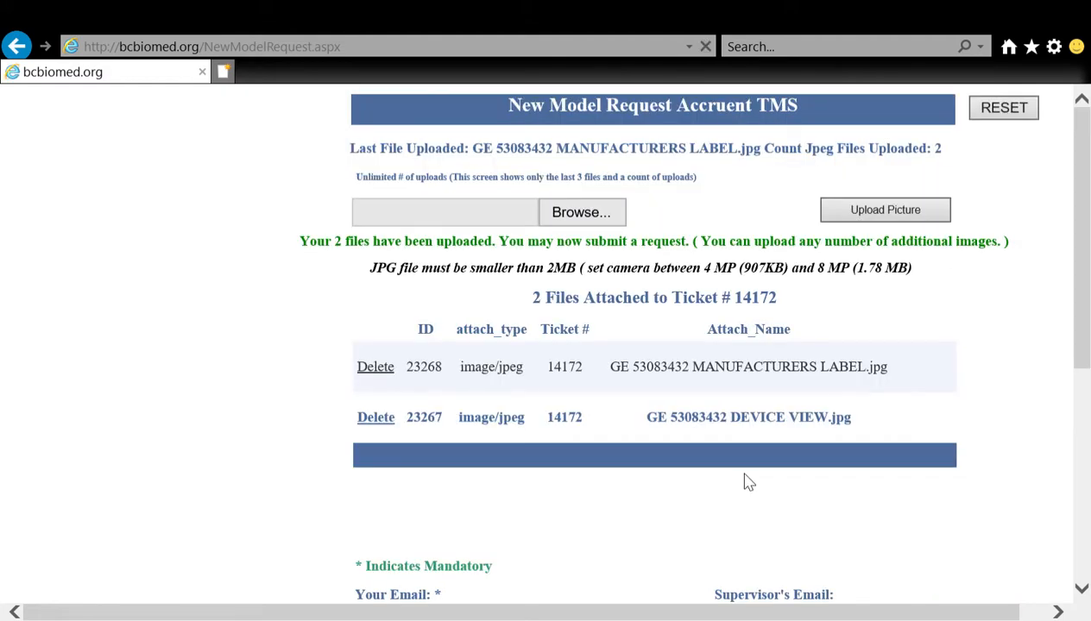
# Step: Enter "This is a test request" as the proposed model name
pyautogui.scroll(-5, 747, 482)
pyautogui.click(765, 463)
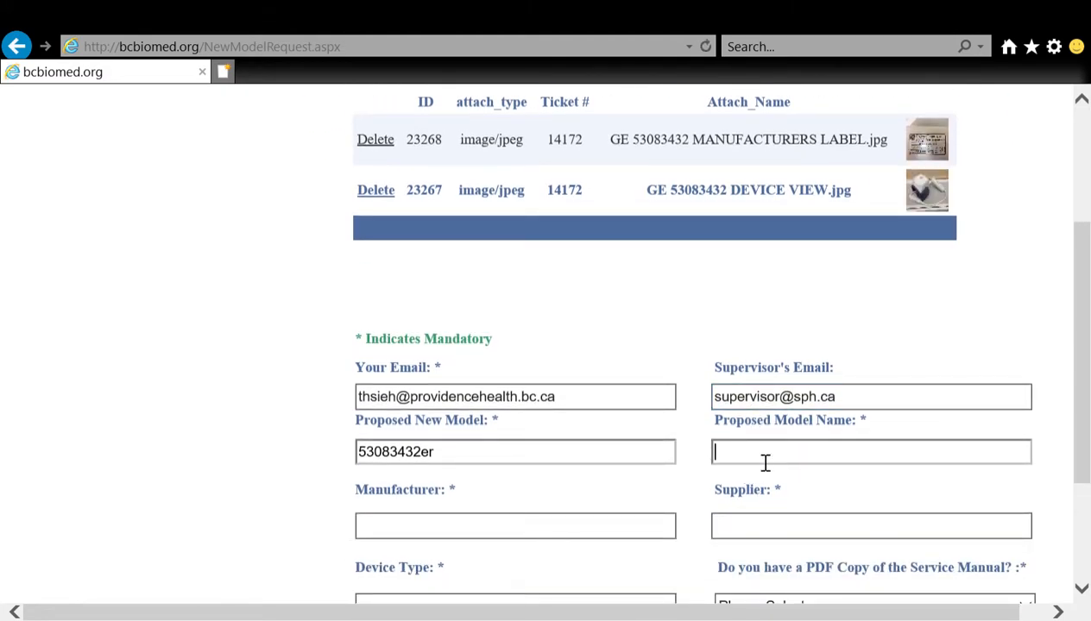
pyautogui.write('This is a test request')
# Step: Enter GE Healthcare as the manufacturer of the proposed model
pyautogui.scroll(-1, 593, 492)
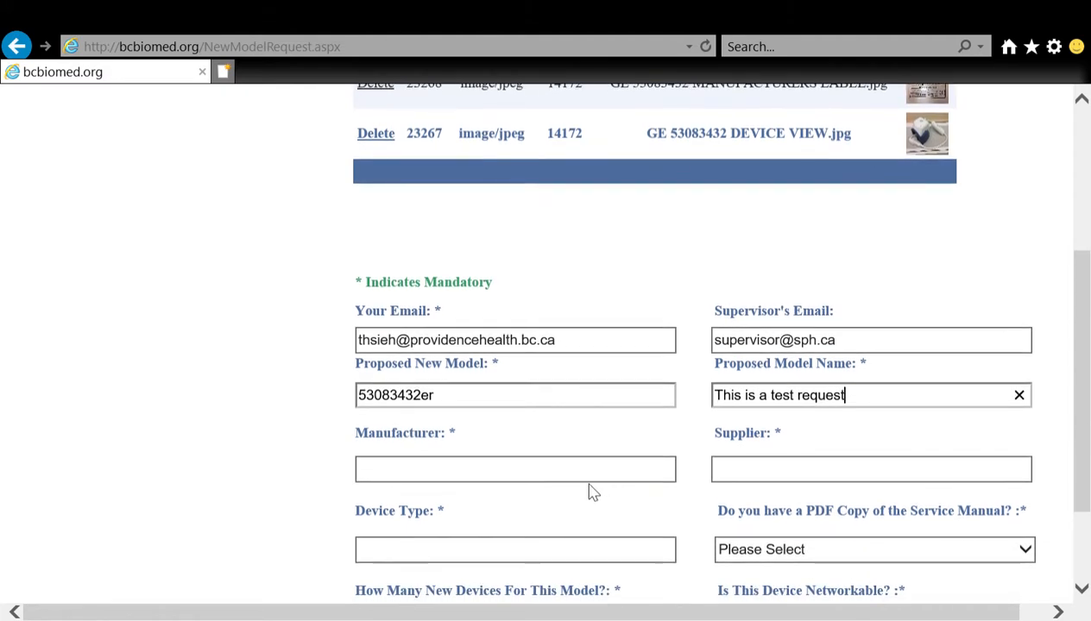
pyautogui.click(556, 480)
pyautogui.write('G')
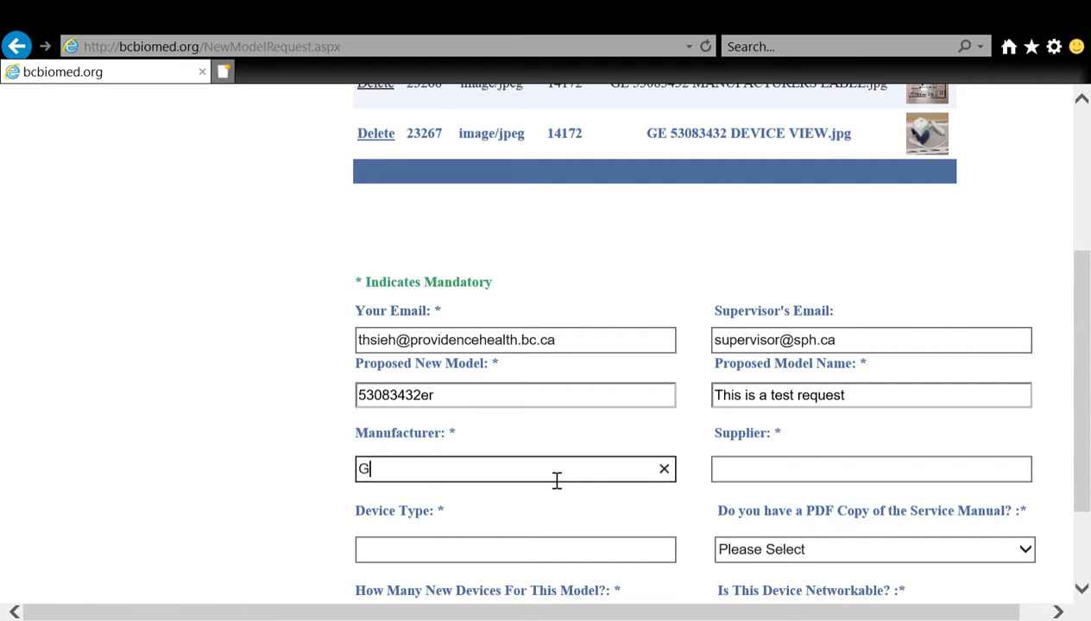
pyautogui.write('E Healthcare')
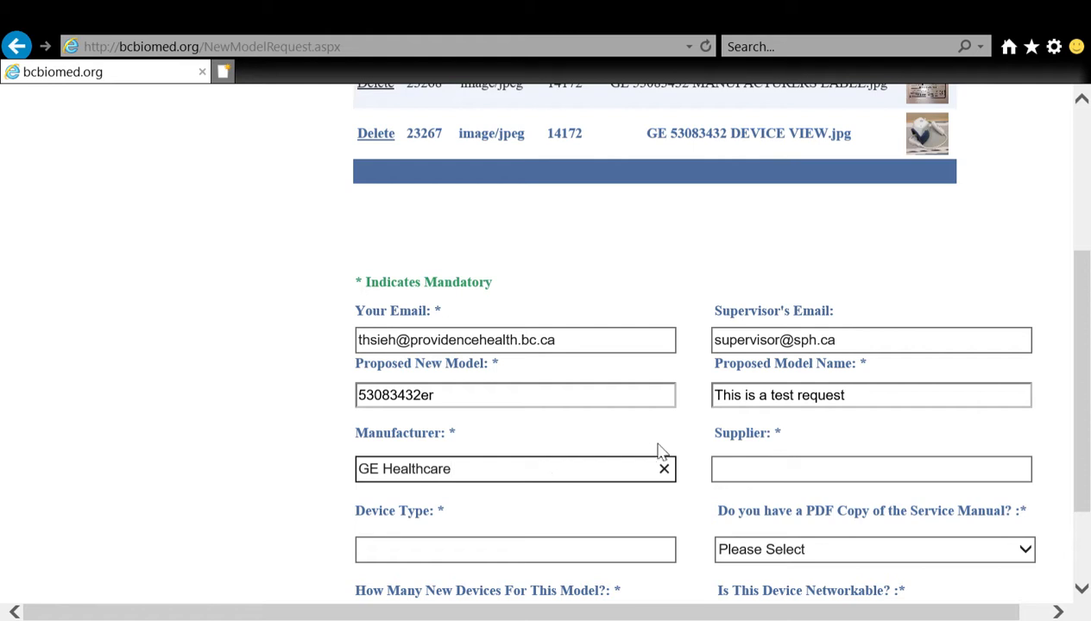
# Step: Enter GE Healthcare as the supplier of the proposed model
pyautogui.scroll(-1, 706, 463)
pyautogui.click(765, 443)
pyautogui.write('GE ')
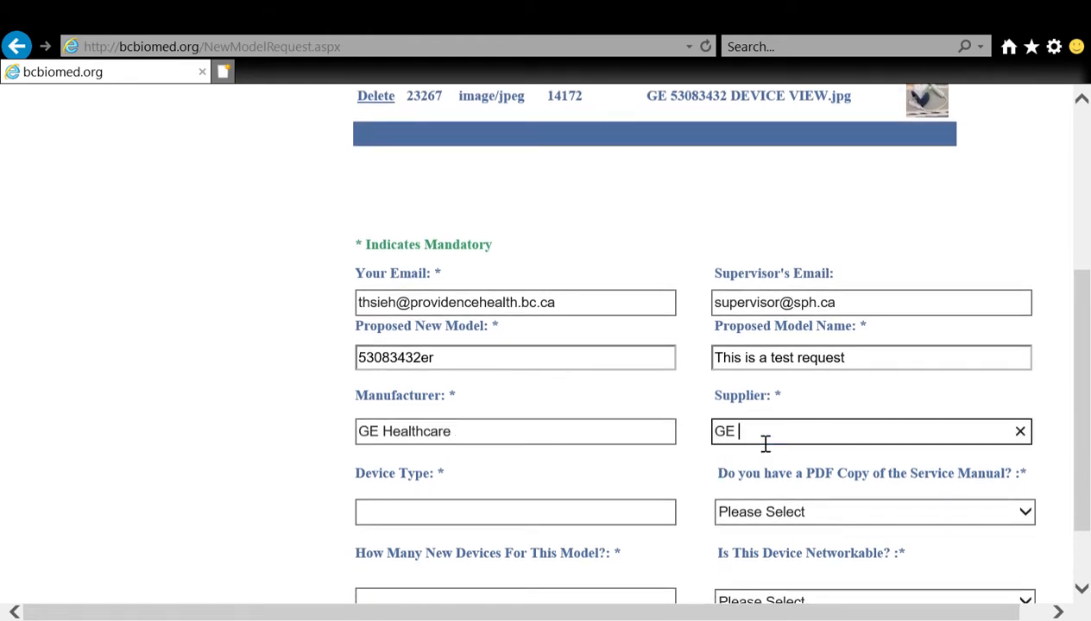
pyautogui.write('Healthcare')
# Step: Enter Ultrasound Probe as the device type
pyautogui.click(592, 520)
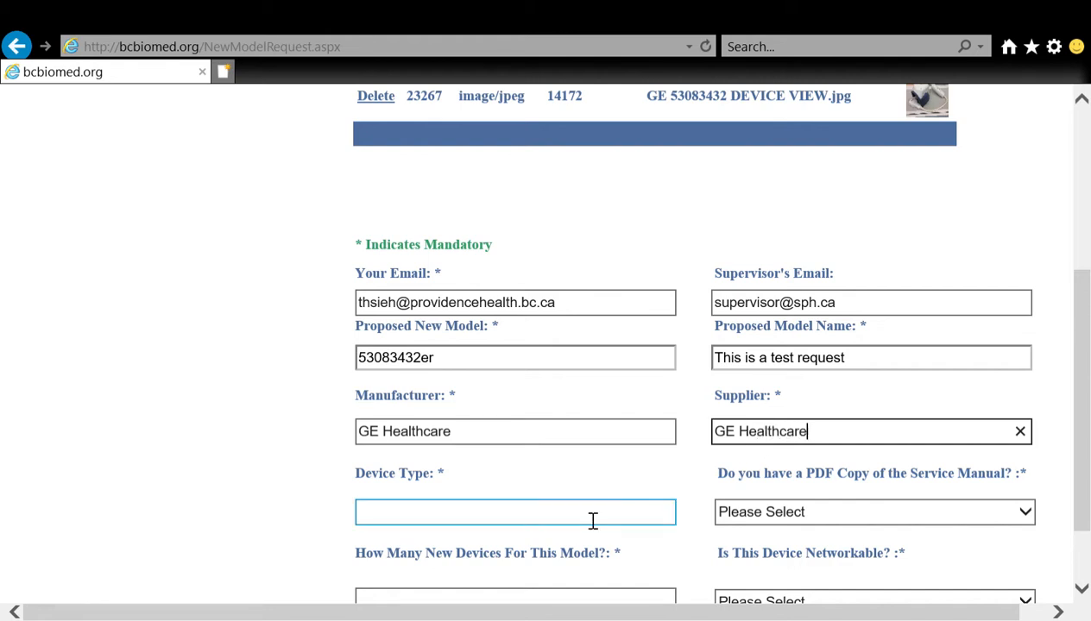
pyautogui.scroll(1, 593, 520)
pyautogui.scroll(-2, 584, 516)
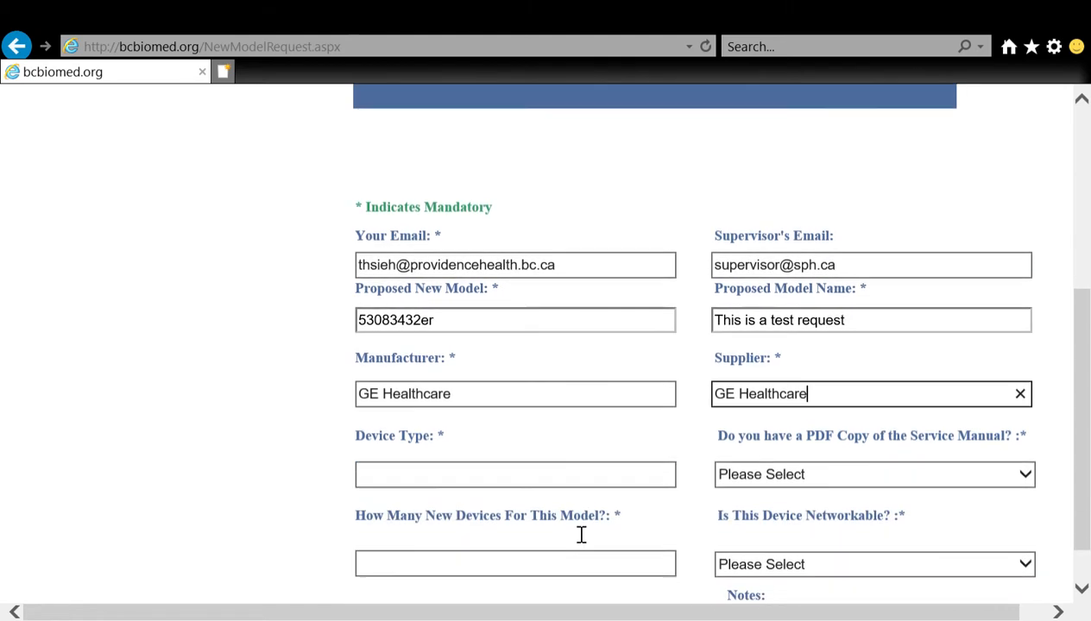
pyautogui.click(558, 487)
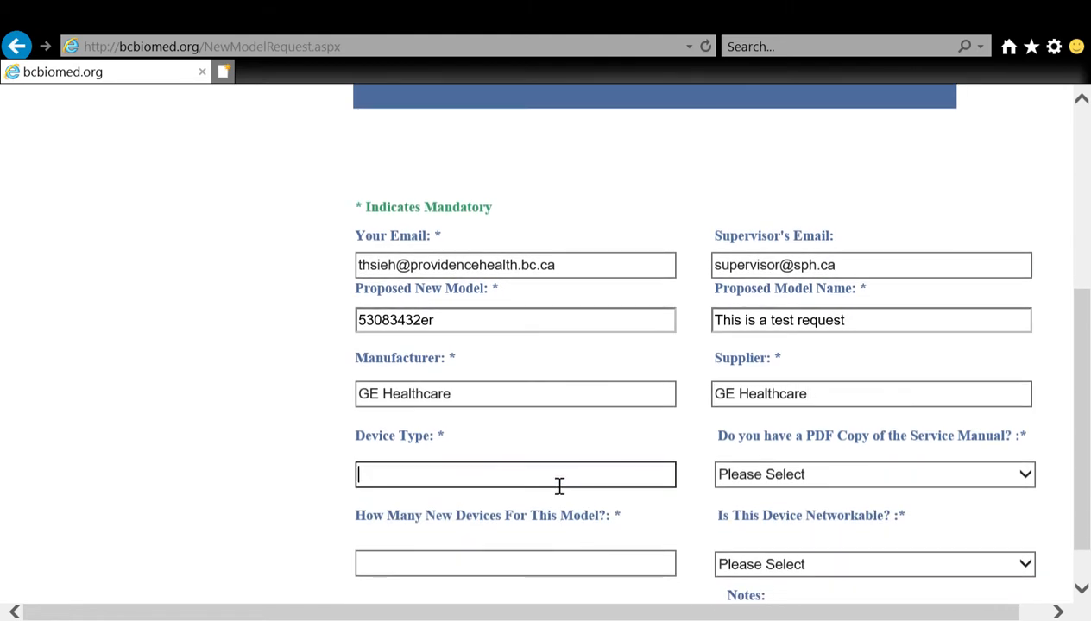
pyautogui.write('Ultrasou')
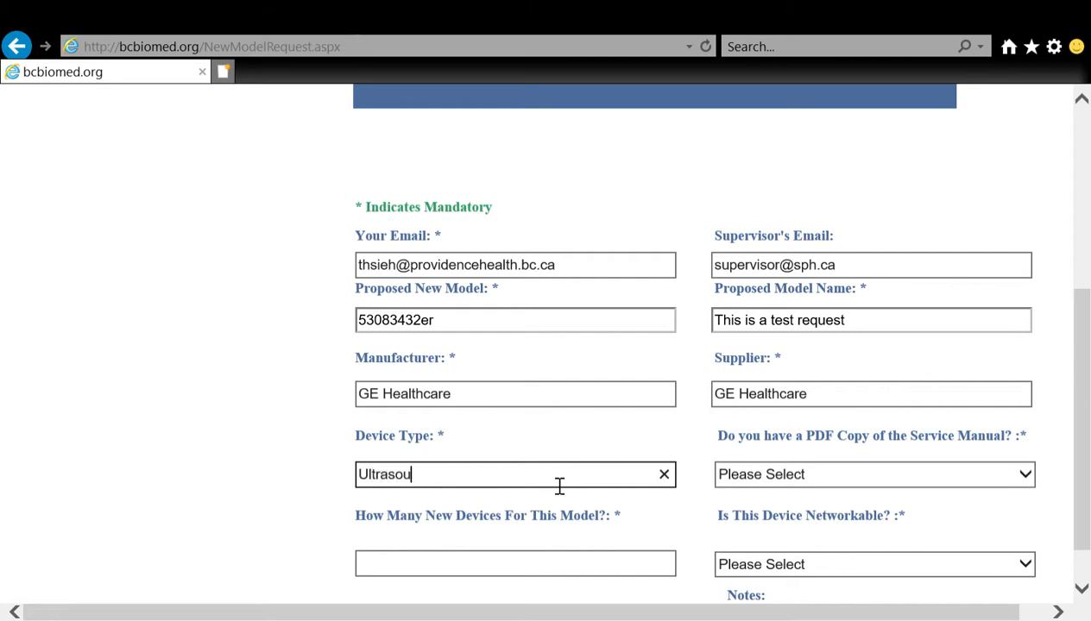
pyautogui.write('nd Probe')
# Step: Answer No to having a PDF copy of the service manual and set the number of new devices to 1
pyautogui.click(830, 481)
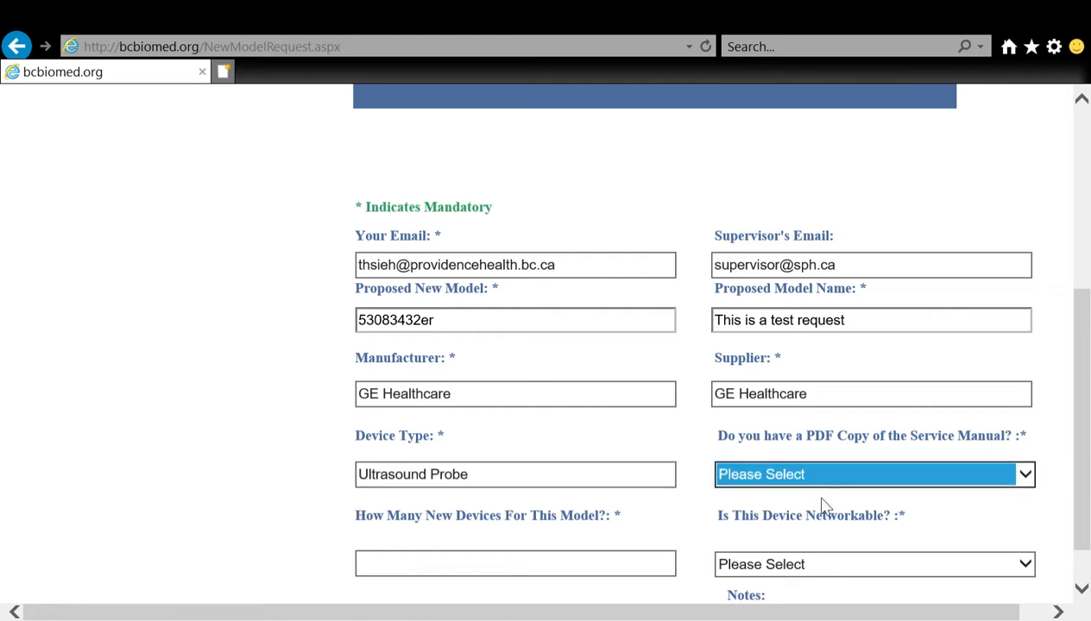
pyautogui.press('n')
pyautogui.scroll(-1, 682, 524)
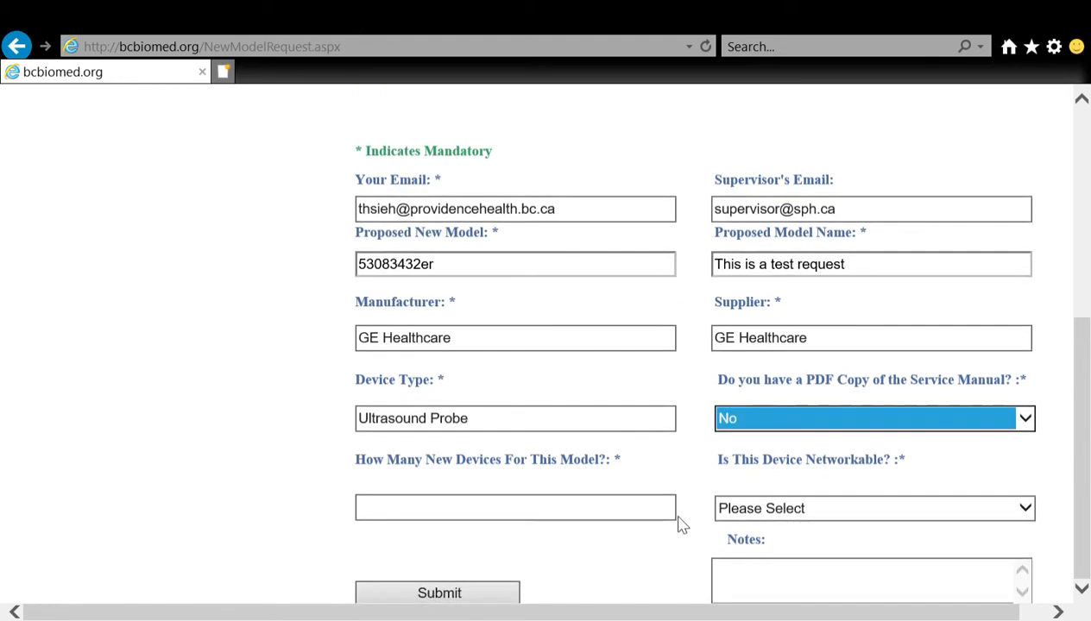
pyautogui.click(646, 516)
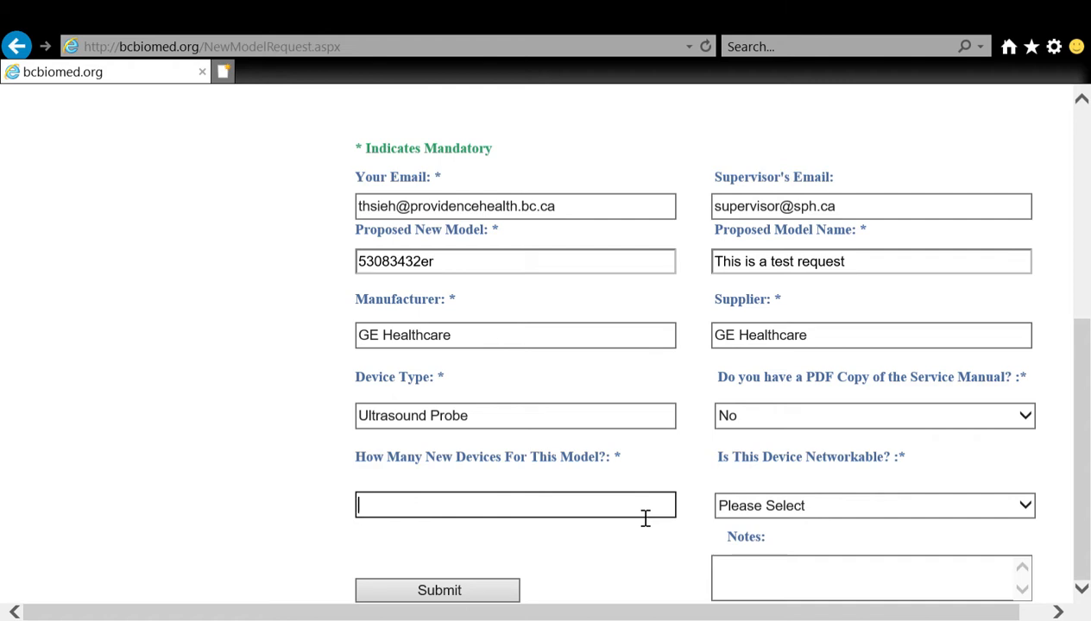
pyautogui.write('1')
# Step: Set the answer on whether the device is networkable to No Connection
pyautogui.click(767, 510)
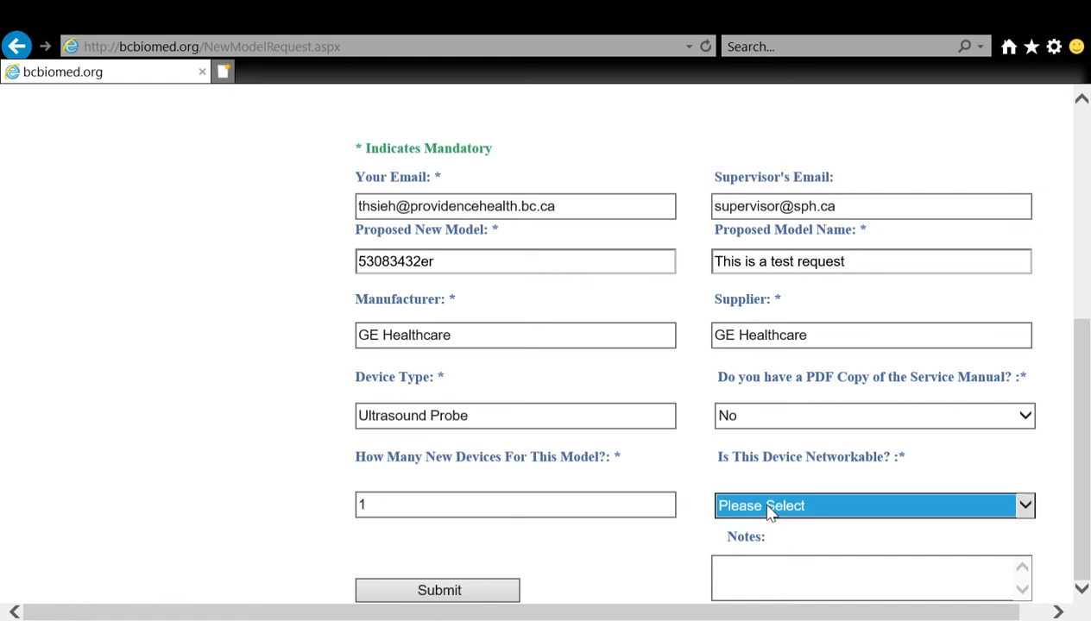
pyautogui.press('Down')
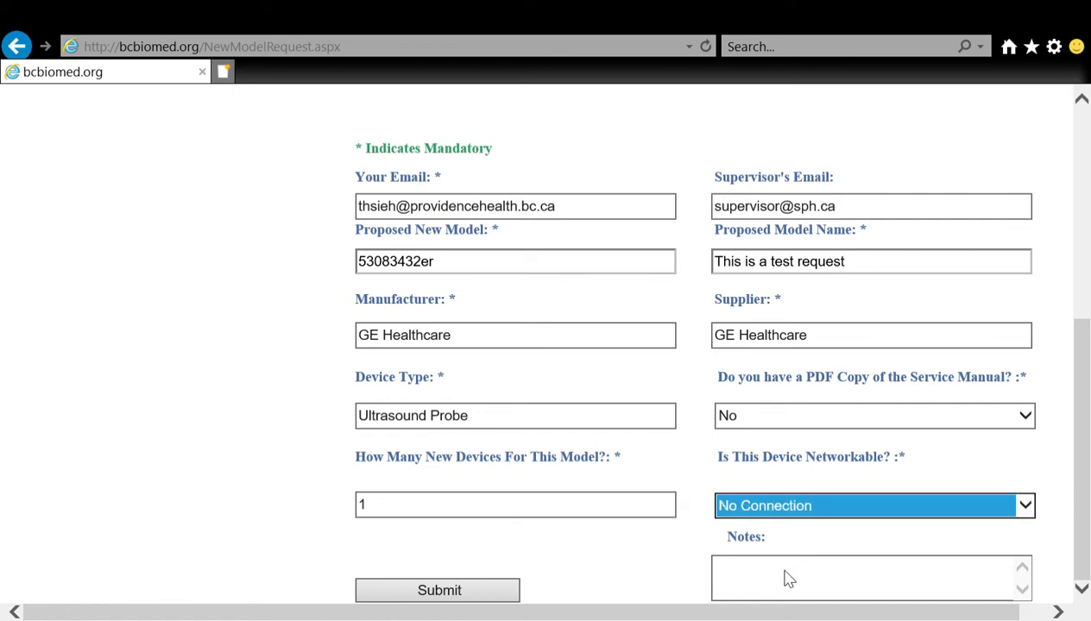
pyautogui.click(794, 581)
# Step: Submit the completed new model request
pyautogui.click(440, 590)
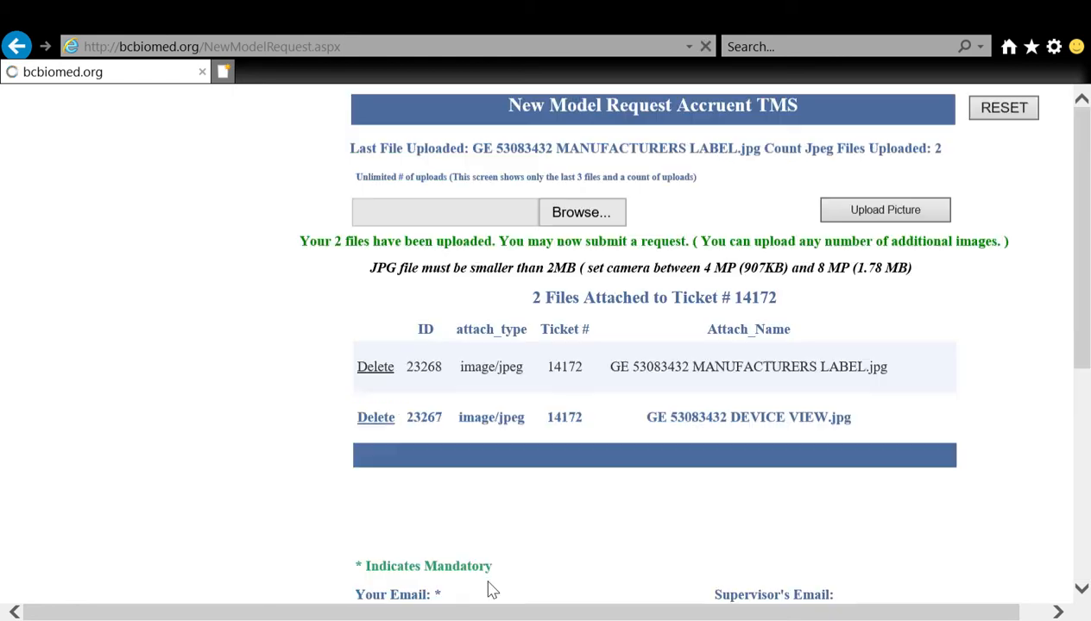
pyautogui.scroll(-3, 493, 584)
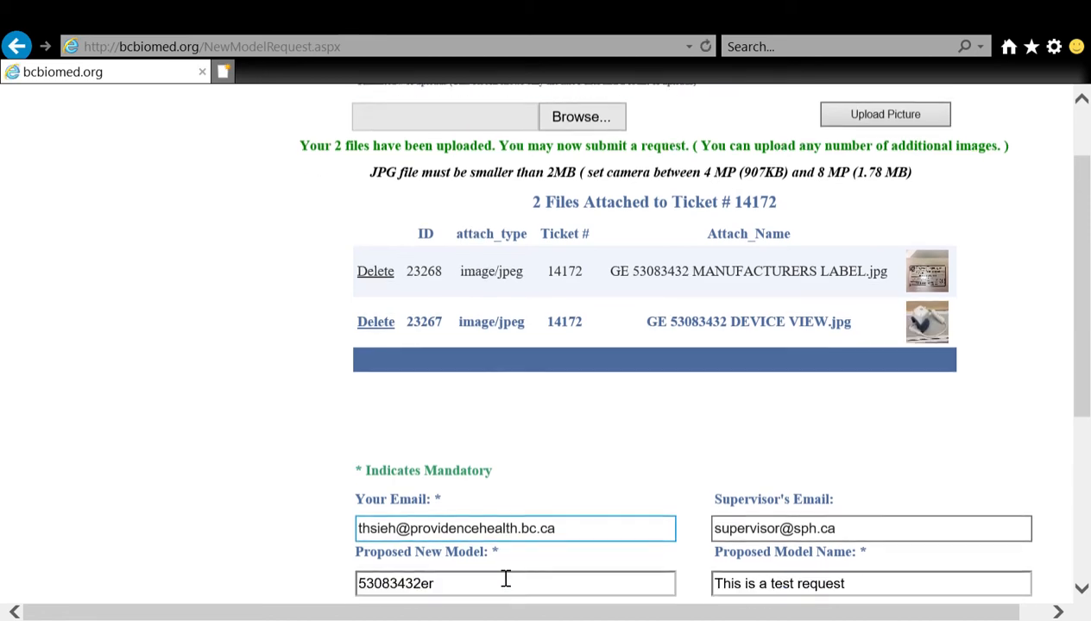
pyautogui.scroll(-3, 496, 577)
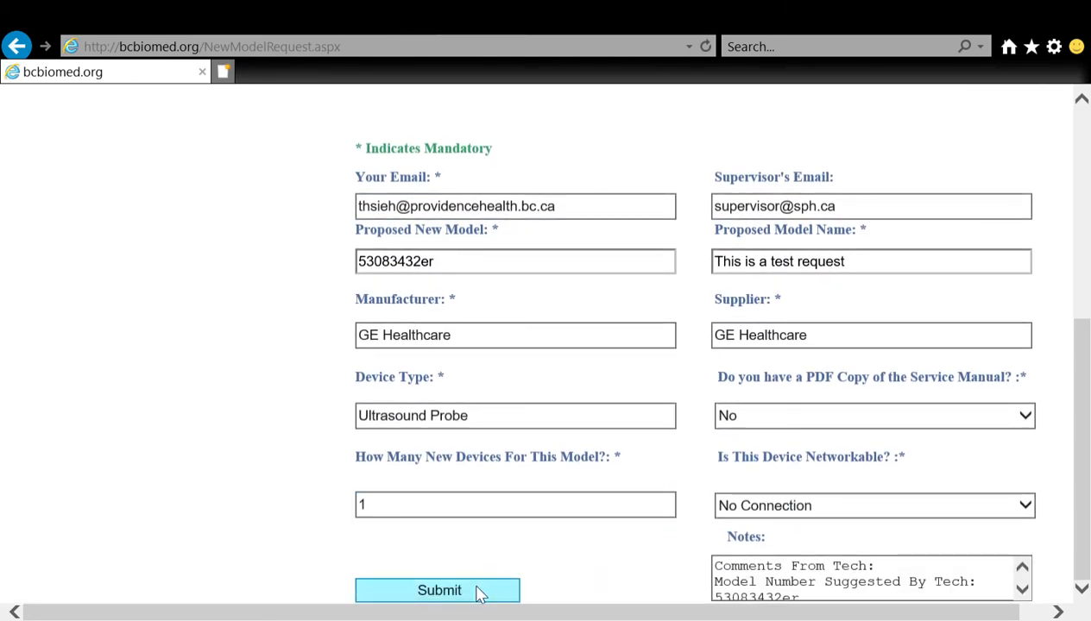
pyautogui.click(480, 592)
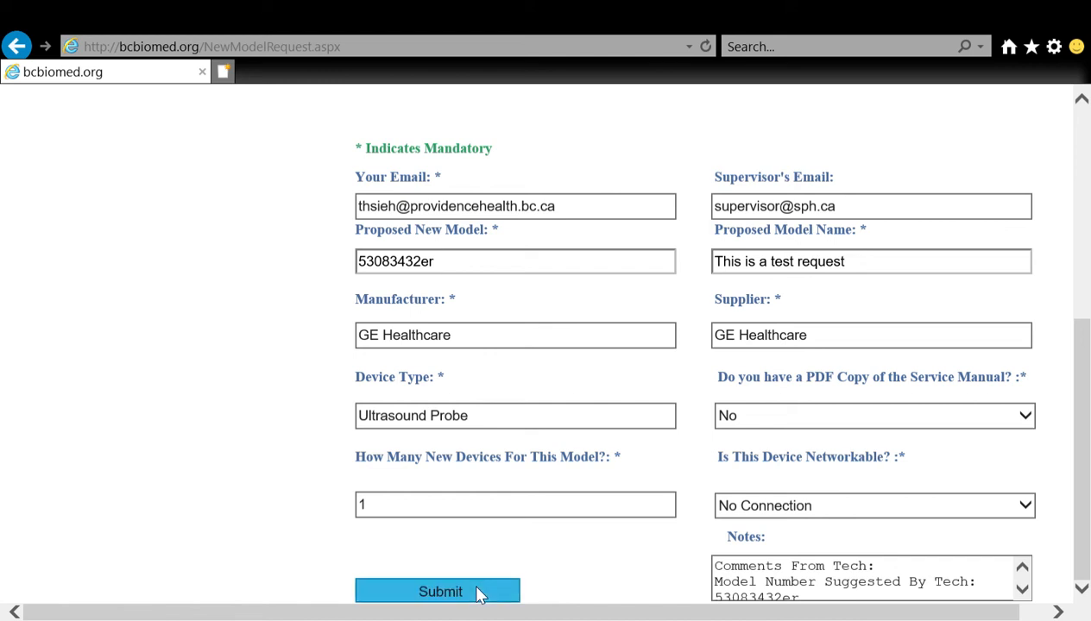